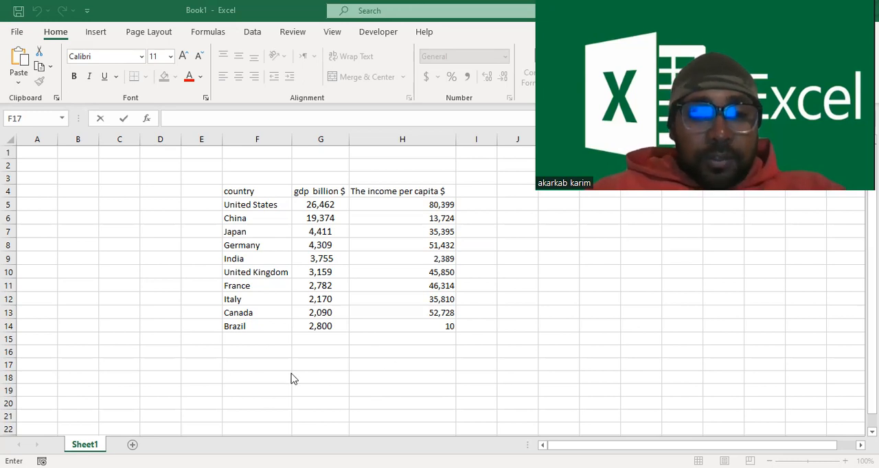
- Begin a VLOOKUP formula in F17 with Japan's cell F7 as the lookup value and F5:G14 as the table range
click(249, 366)
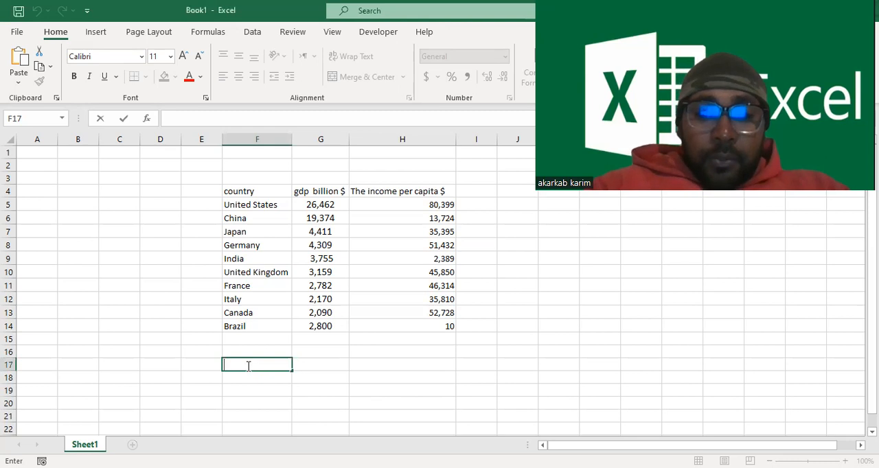
text(=)
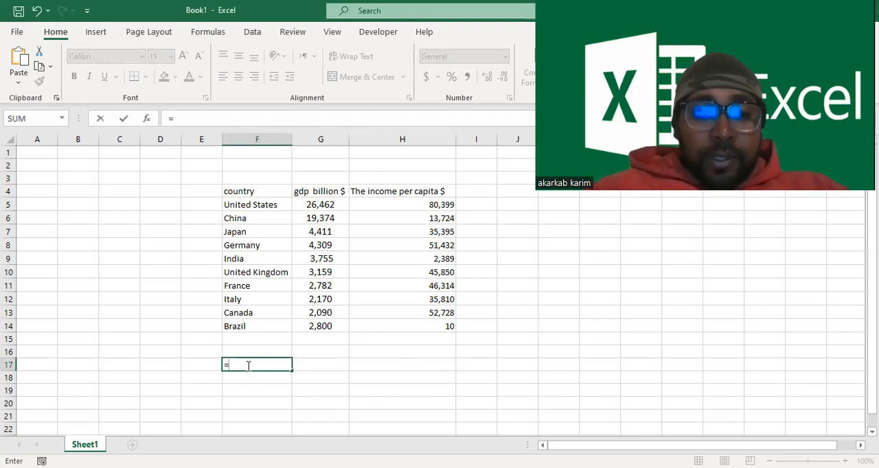
text(vlo)
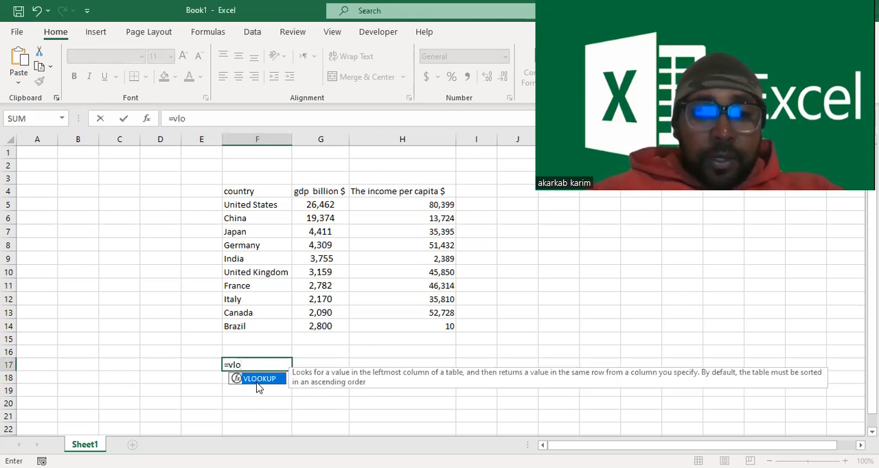
key(Tab)
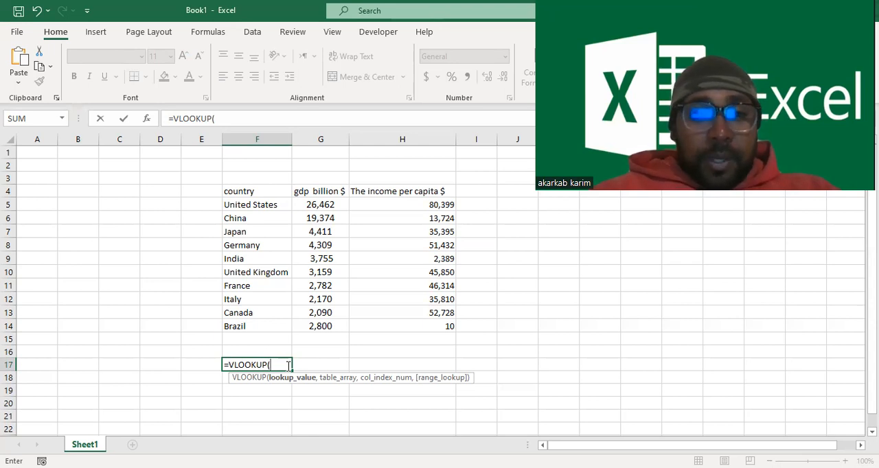
click(246, 234)
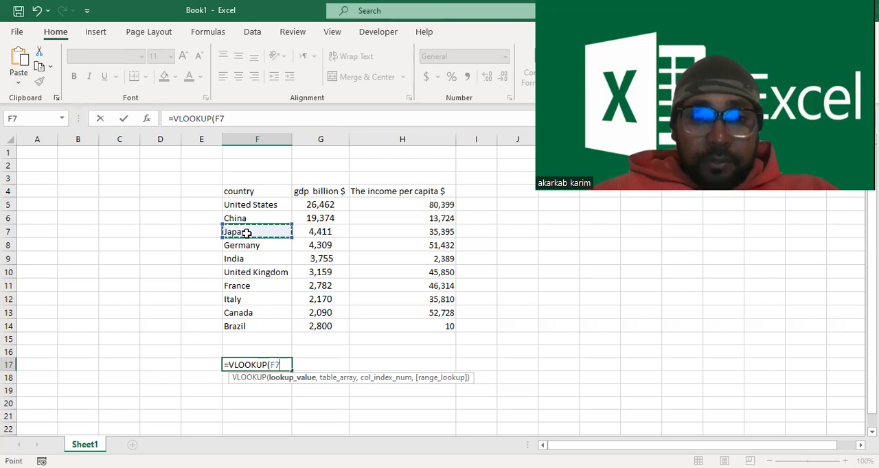
text(,)
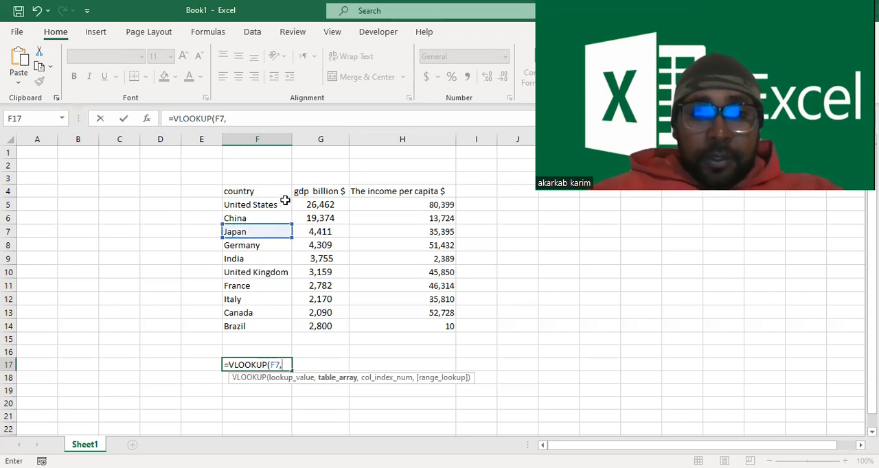
click(224, 202)
drag(226, 202, 336, 329)
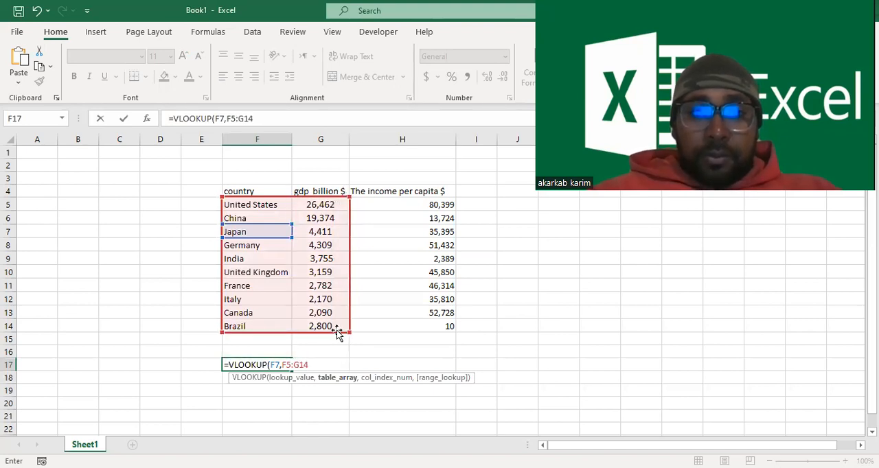
- Complete the VLOOKUP formula in F17 with column index 2 and FALSE for an exact match
text(,)
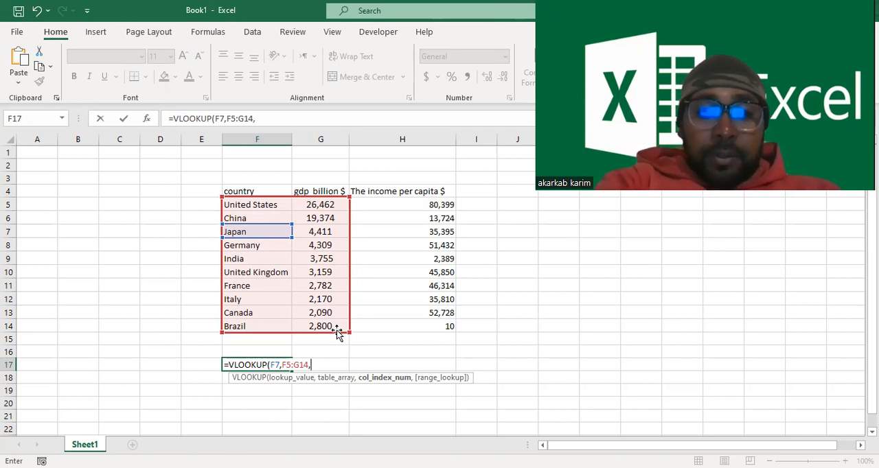
text(é)
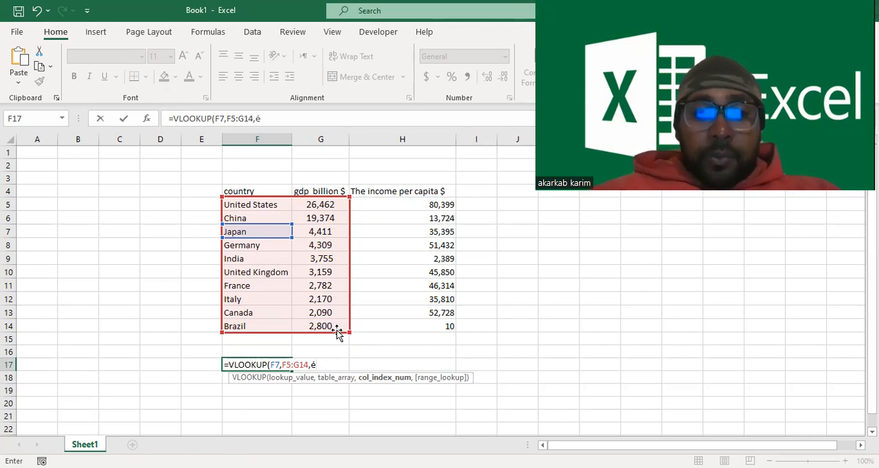
key(BackSpace)
text(2)
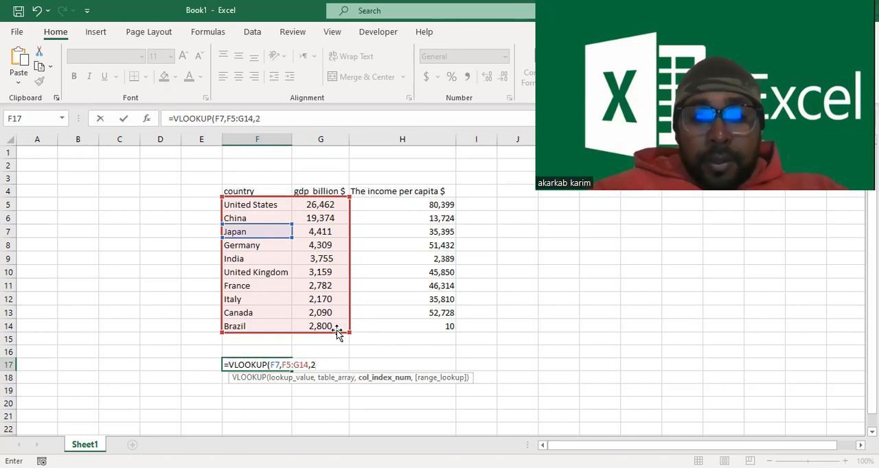
text(?)
key(BackSpace)
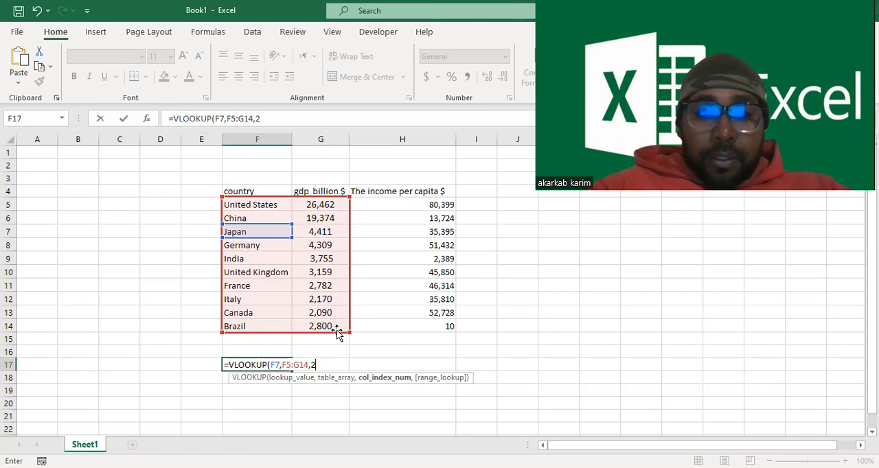
text(,)
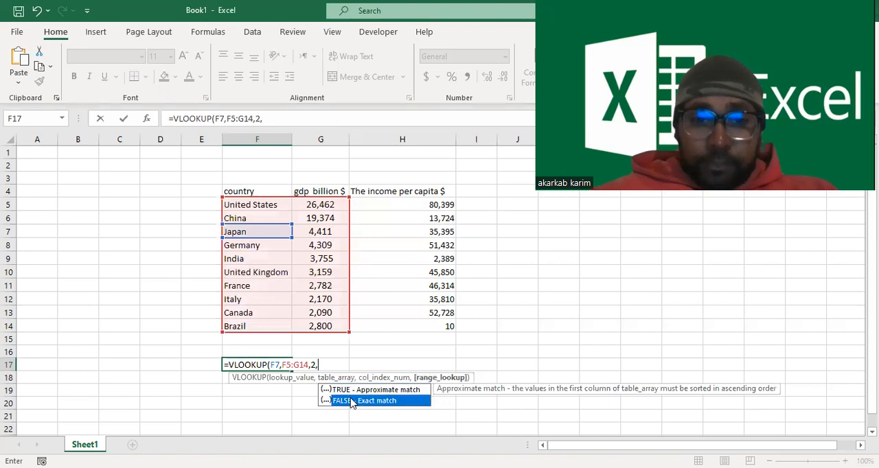
double_click(351, 401)
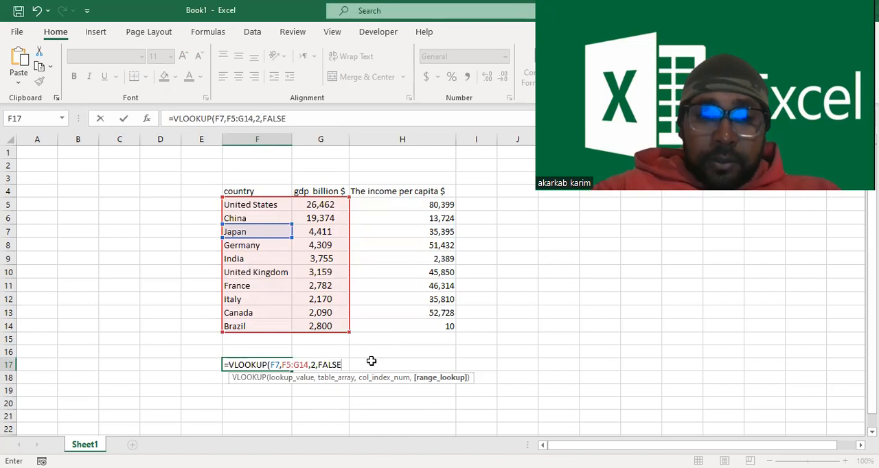
text())
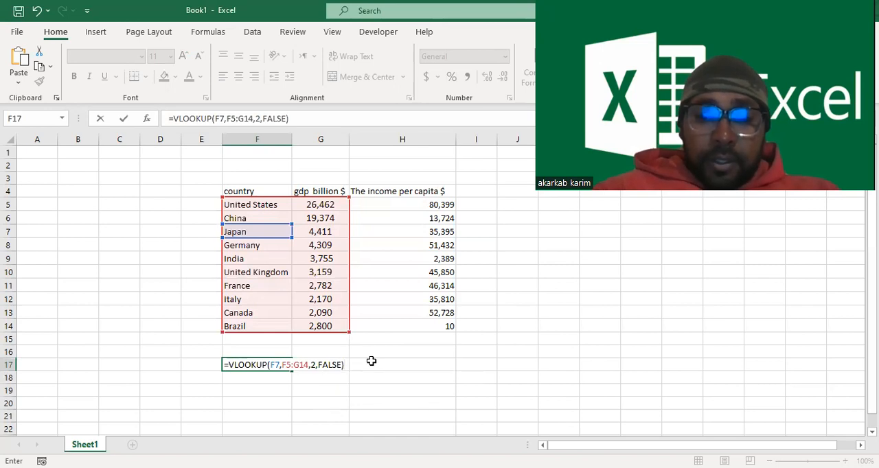
key(Return)
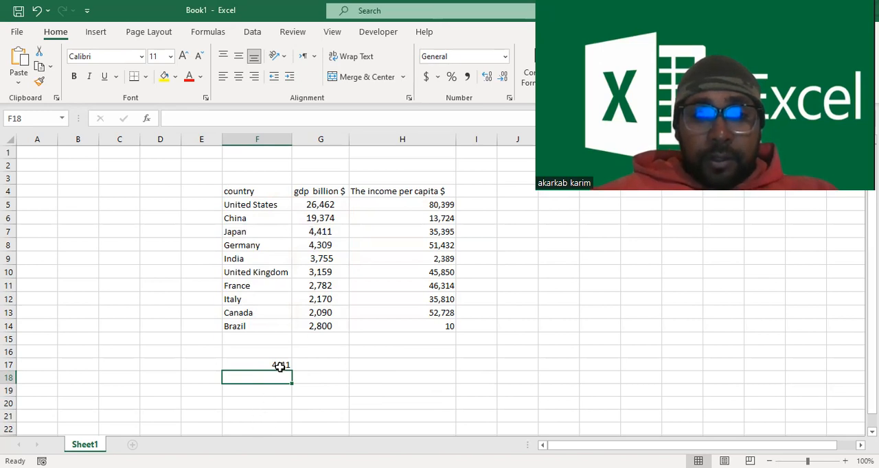
- Enter Brazil in cell E18 as the country to look up
click(206, 378)
double_click(207, 377)
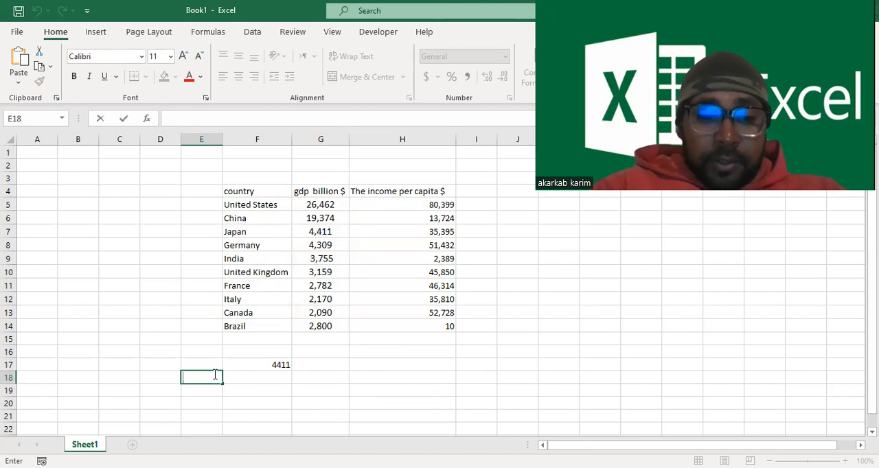
text(B)
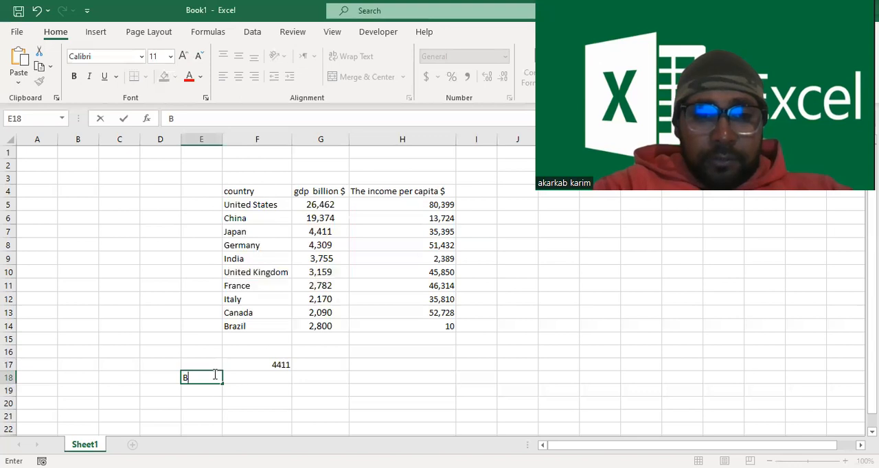
text(r)
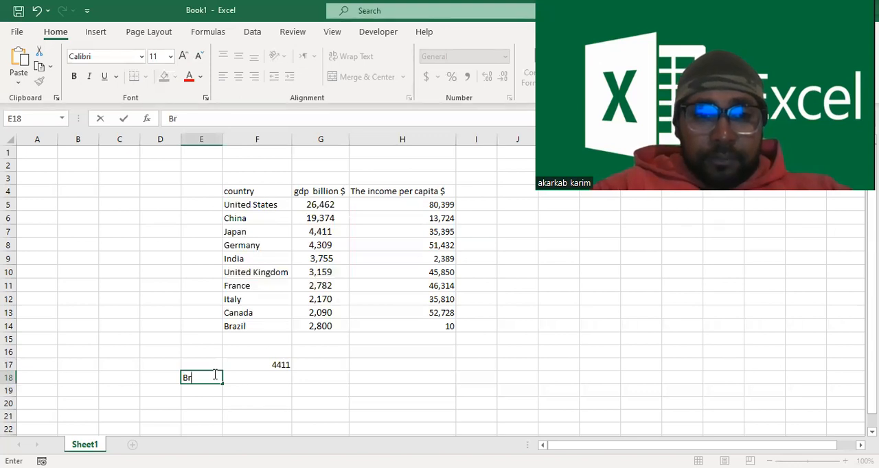
text(azil)
- Begin a VLOOKUP formula in F18 with E18 as the lookup value and F5:H14 as the table range
click(251, 378)
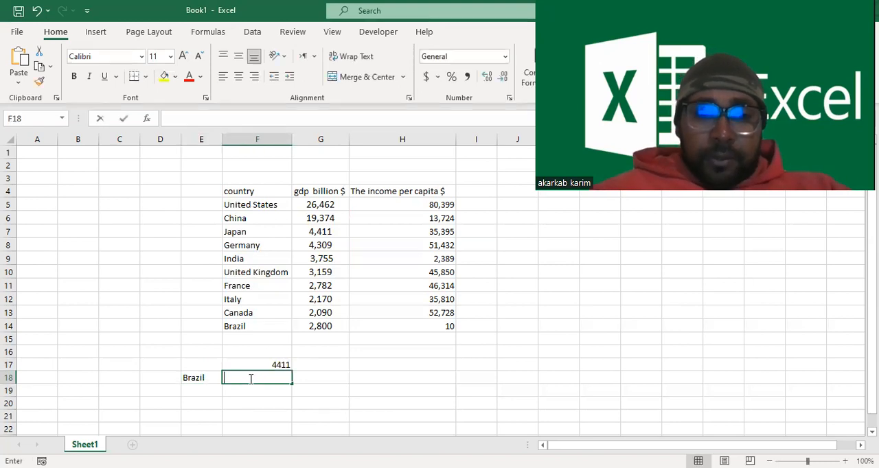
text(=)
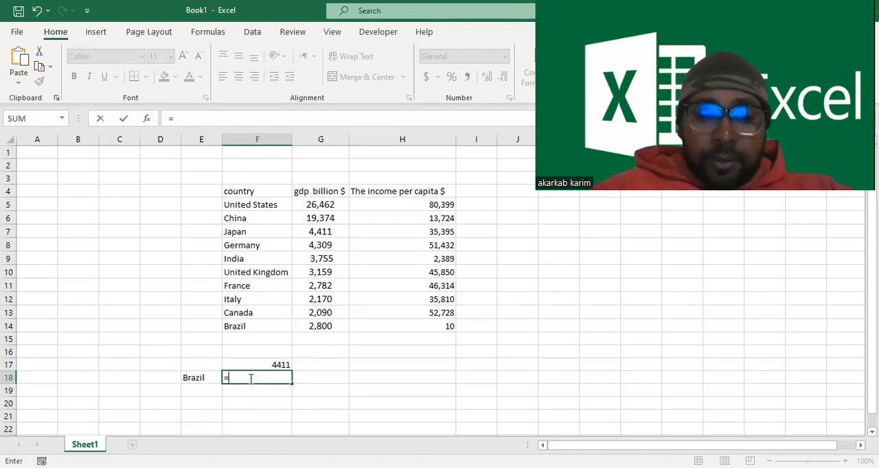
text(v)
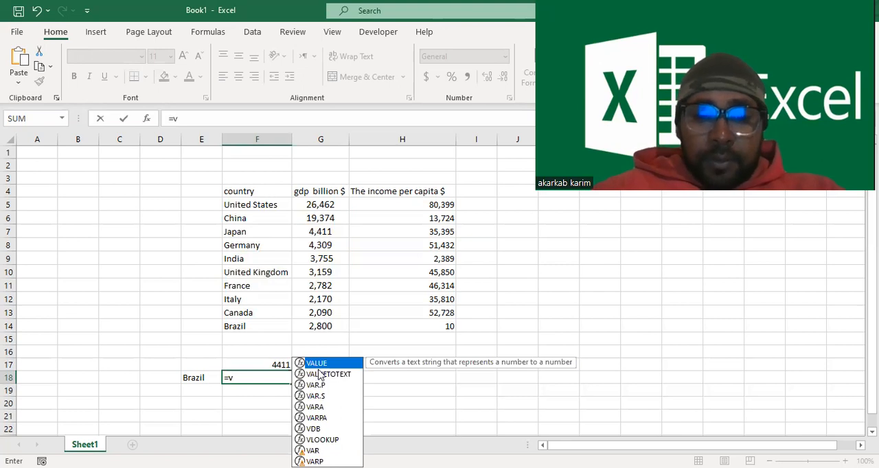
text(l)
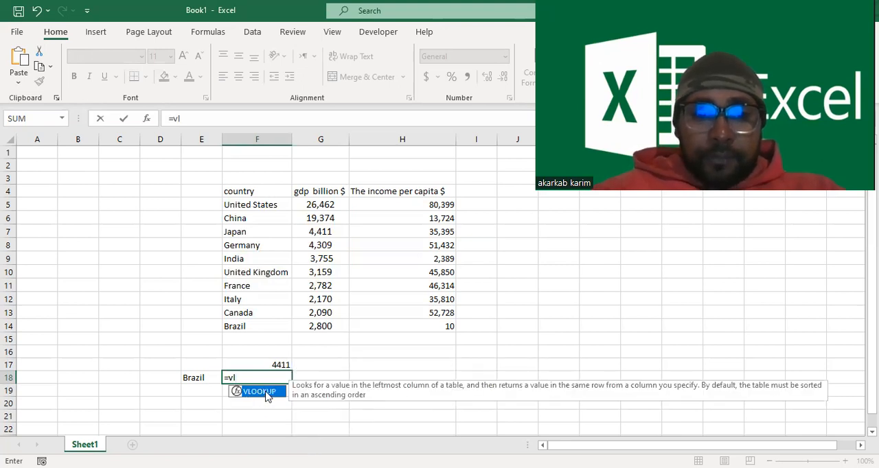
double_click(259, 391)
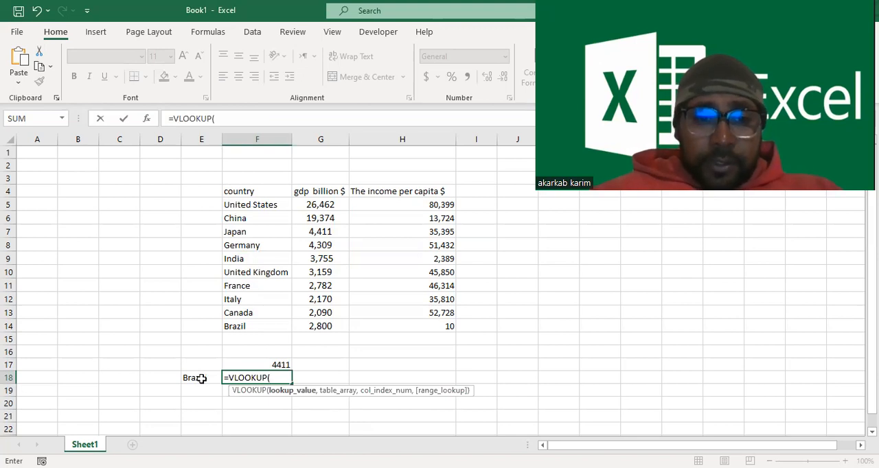
click(199, 378)
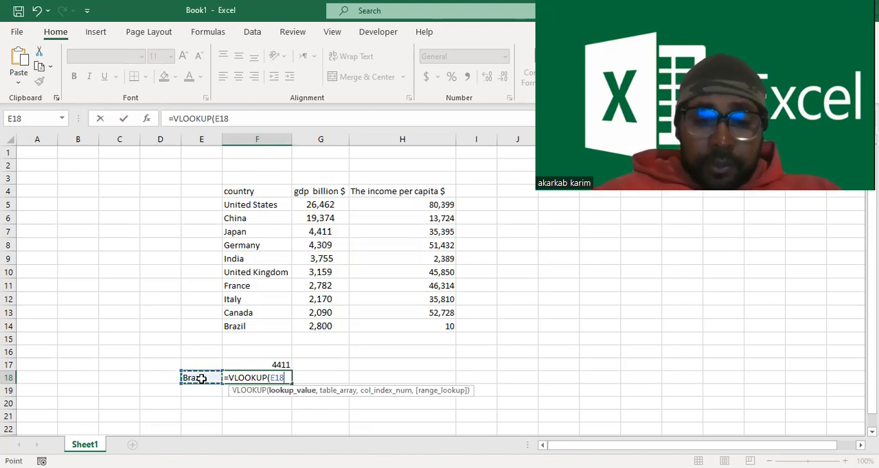
text(,)
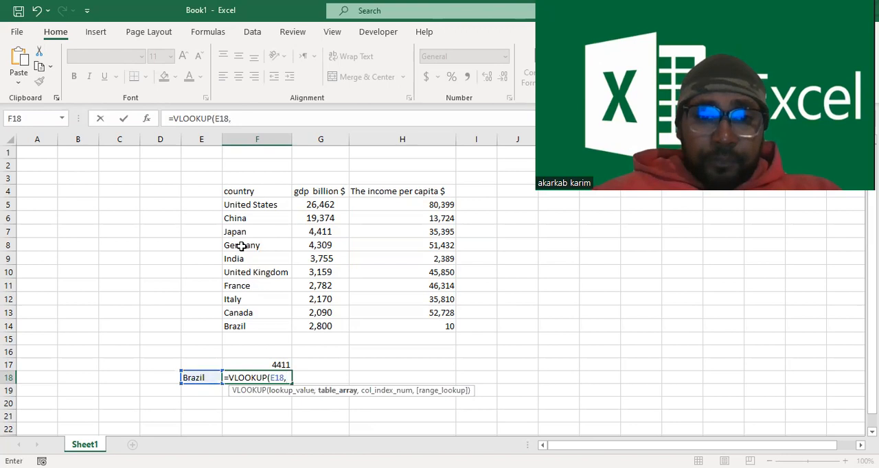
click(226, 204)
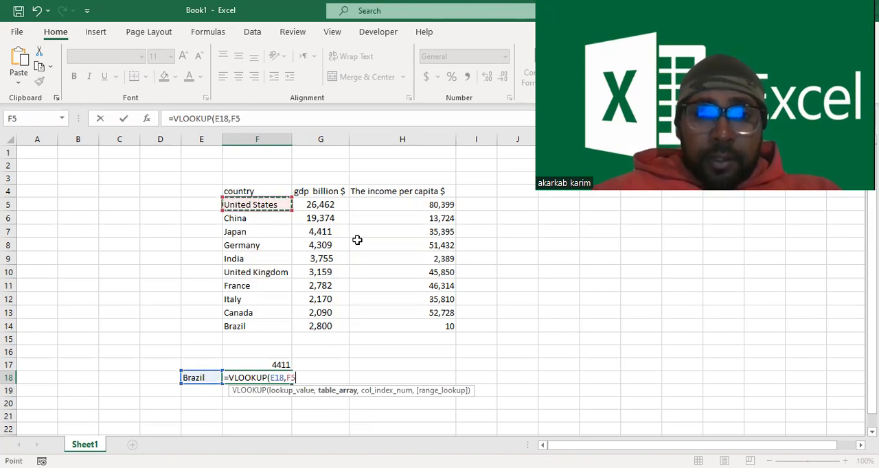
shift+click(453, 328)
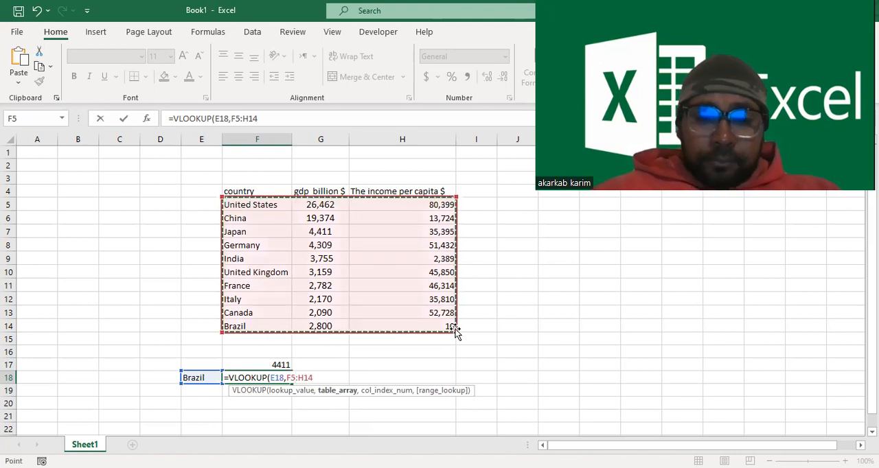
- Complete the VLOOKUP formula in F18 with column index 3 and FALSE for an exact match
text(,)
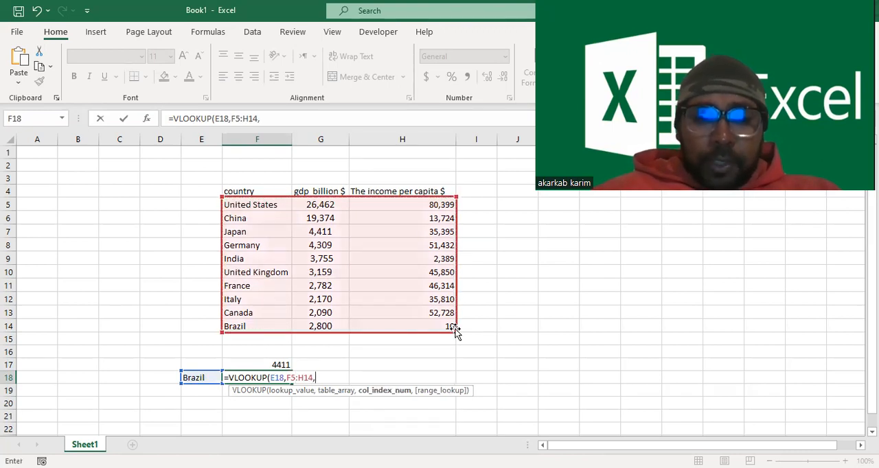
text(3)
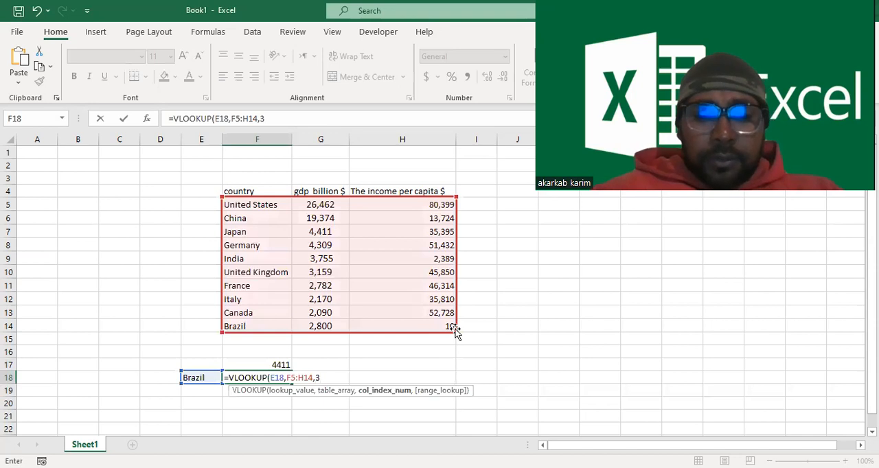
text(,)
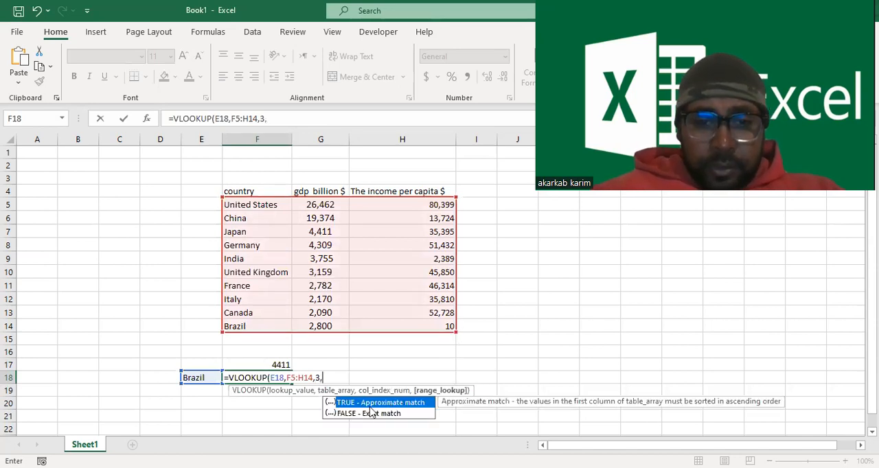
click(366, 413)
double_click(364, 413)
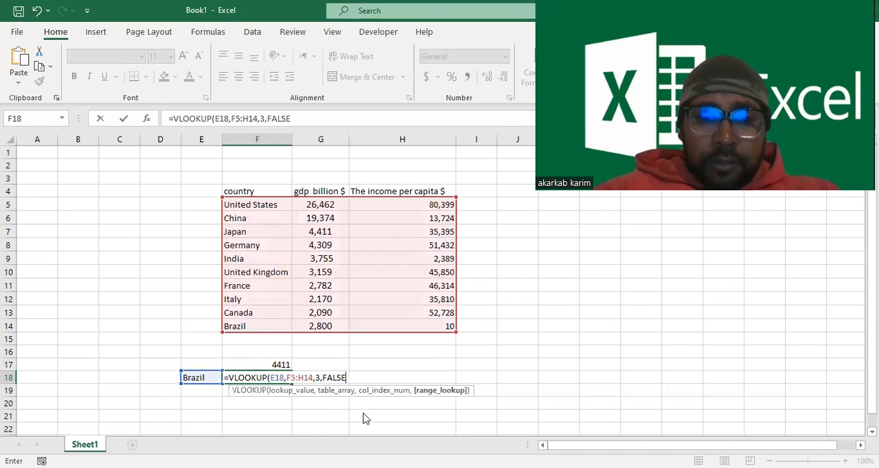
text())
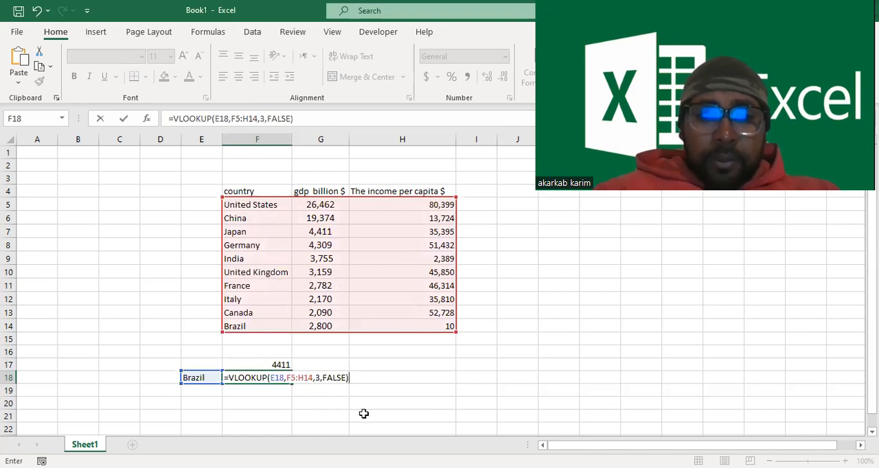
key(Return)
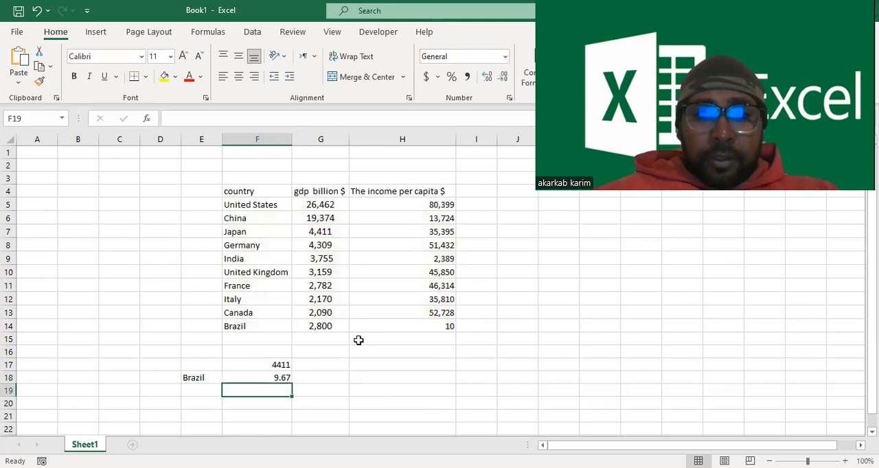
- Examine the lookup formula in F18 and the underlying value of Brazil's income per capita in H14
click(275, 379)
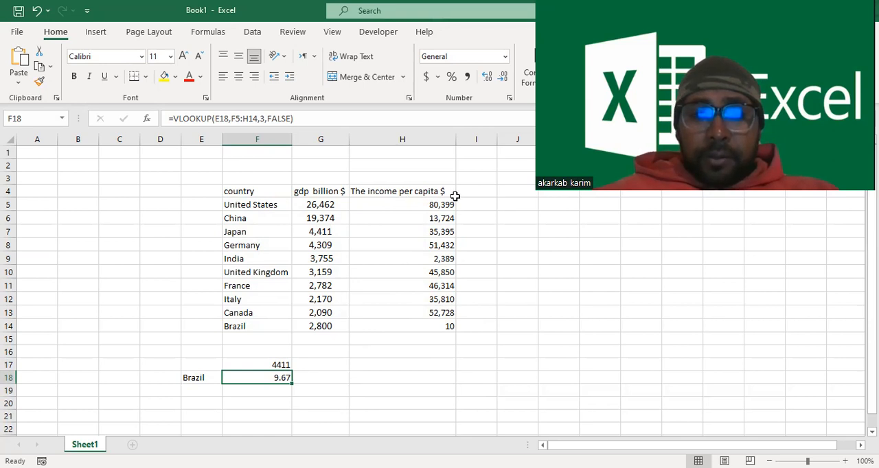
double_click(438, 328)
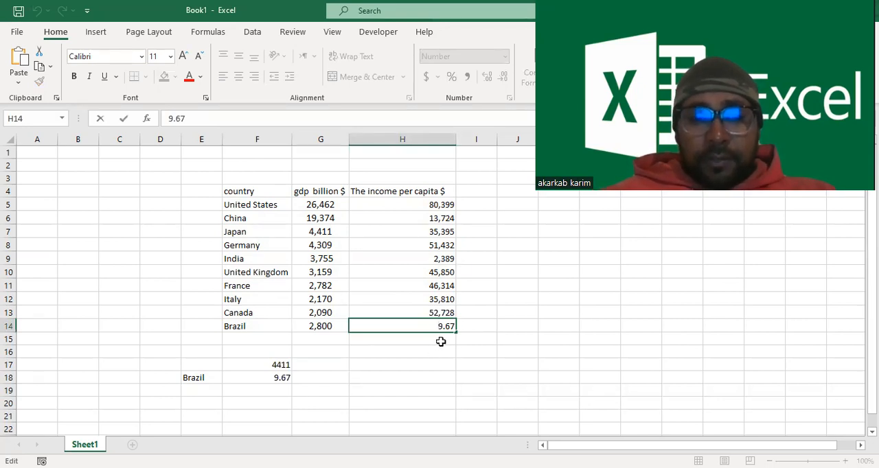
click(261, 388)
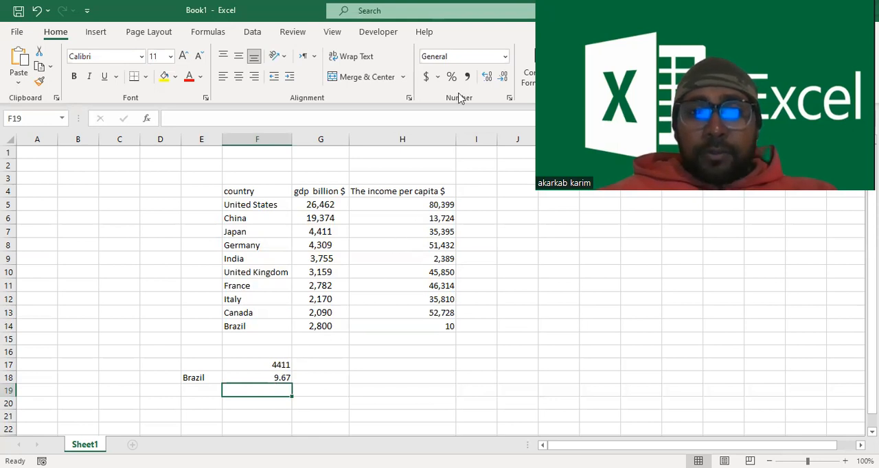
click(465, 36)
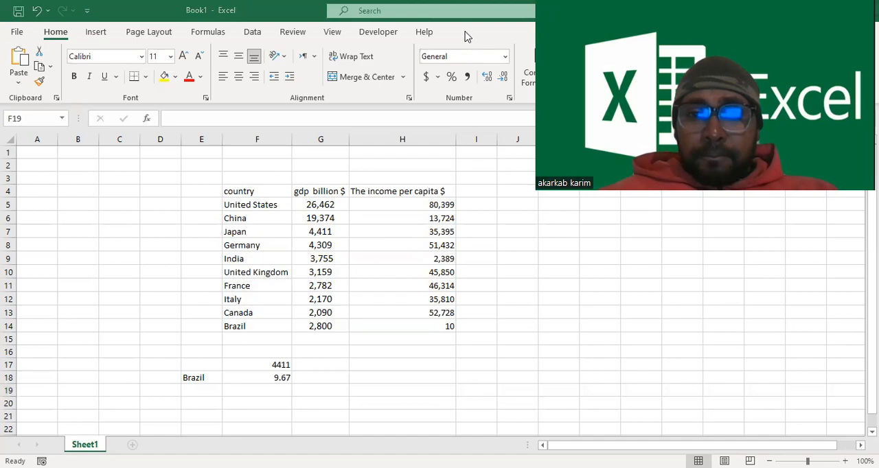